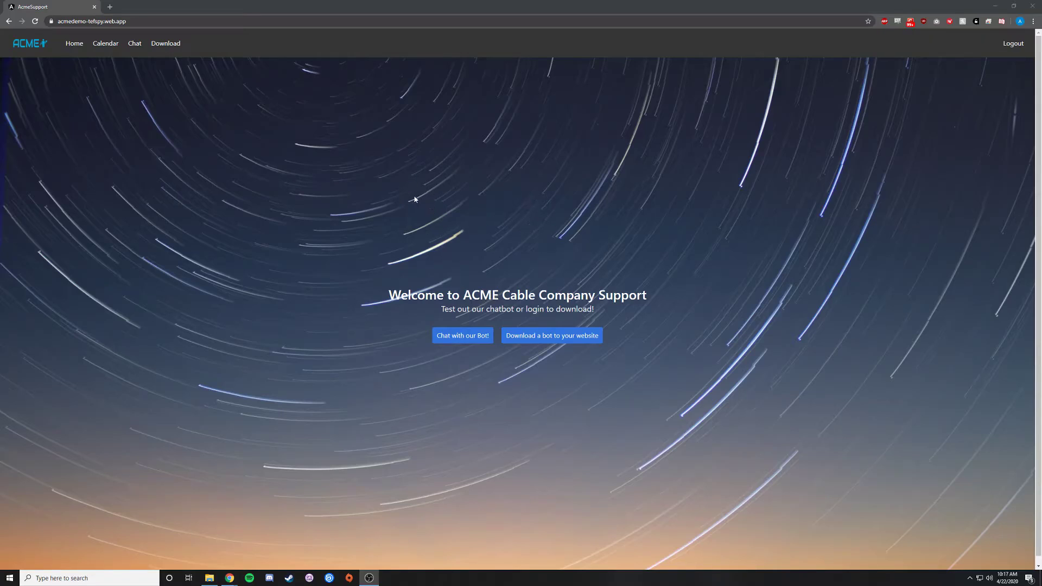
- Go to the Calendar page from the top navigation bar
click(105, 43)
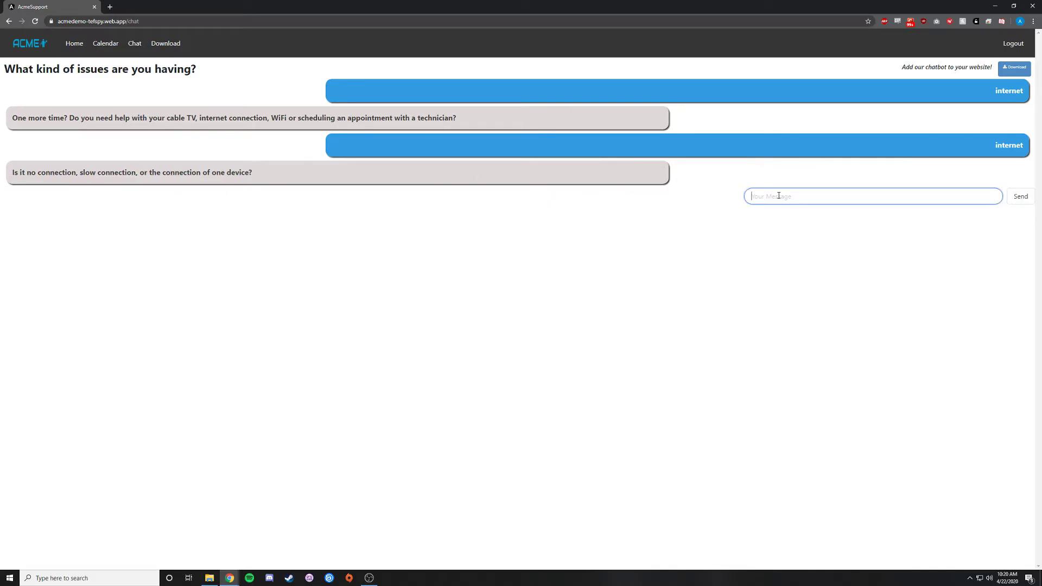
text(no connection)
- Send 'no connection' to get the bot's router and modem restart instructions
key(Return)
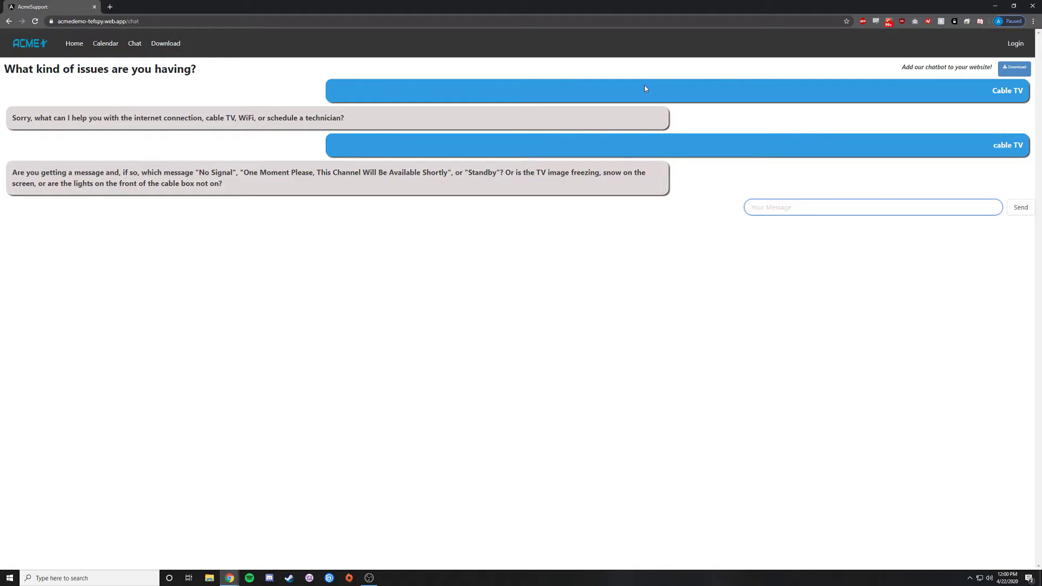
text(No si)
text(gnal)
- Send 'No signal', answer 'No' to the cable box, cable and input checks, and give a first name
key(Return)
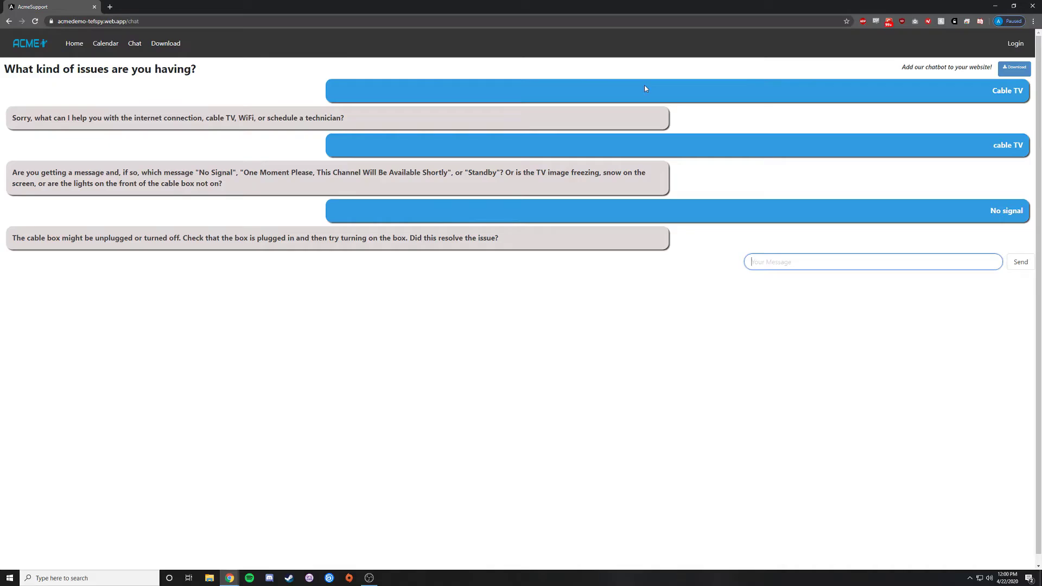
text(No)
key(Return)
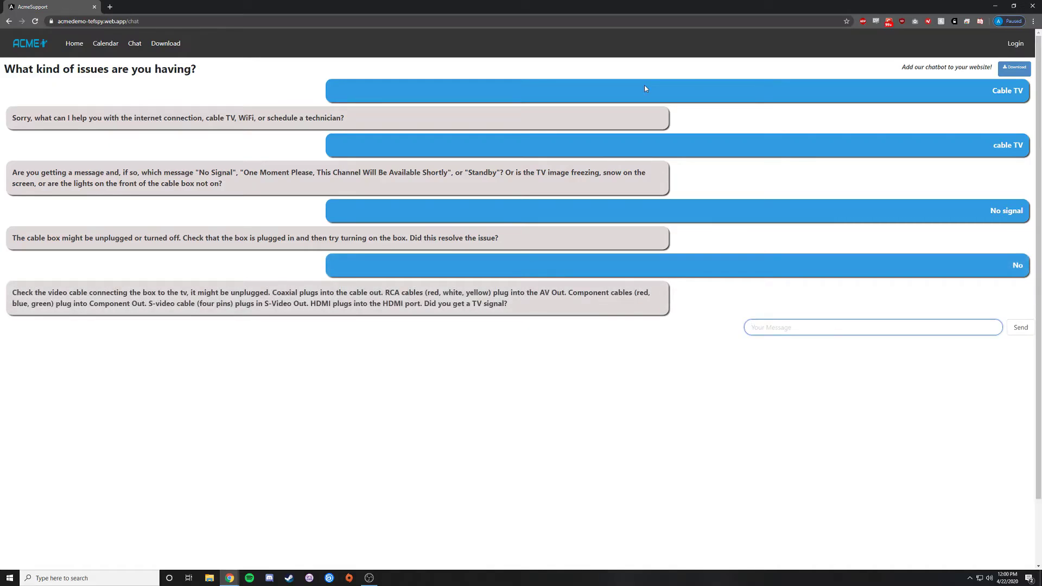
text(No)
key(Return)
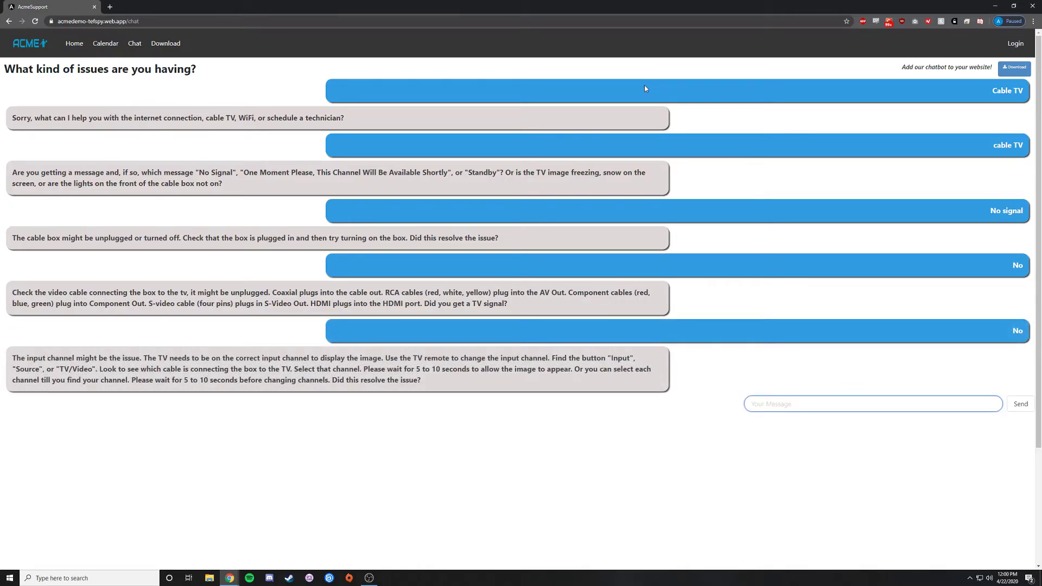
text(No)
key(Return)
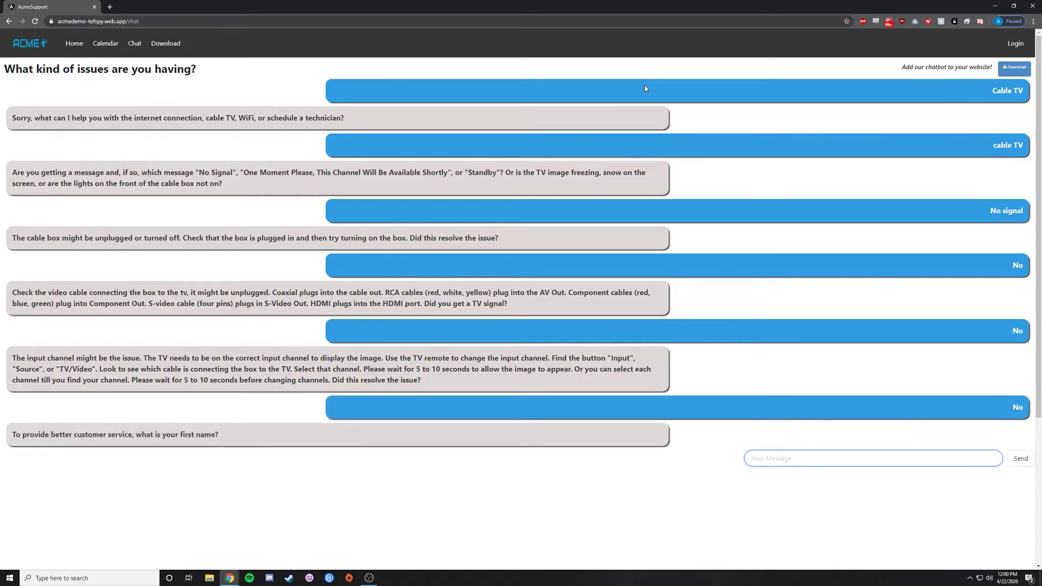
text(Alden)
key(Return)
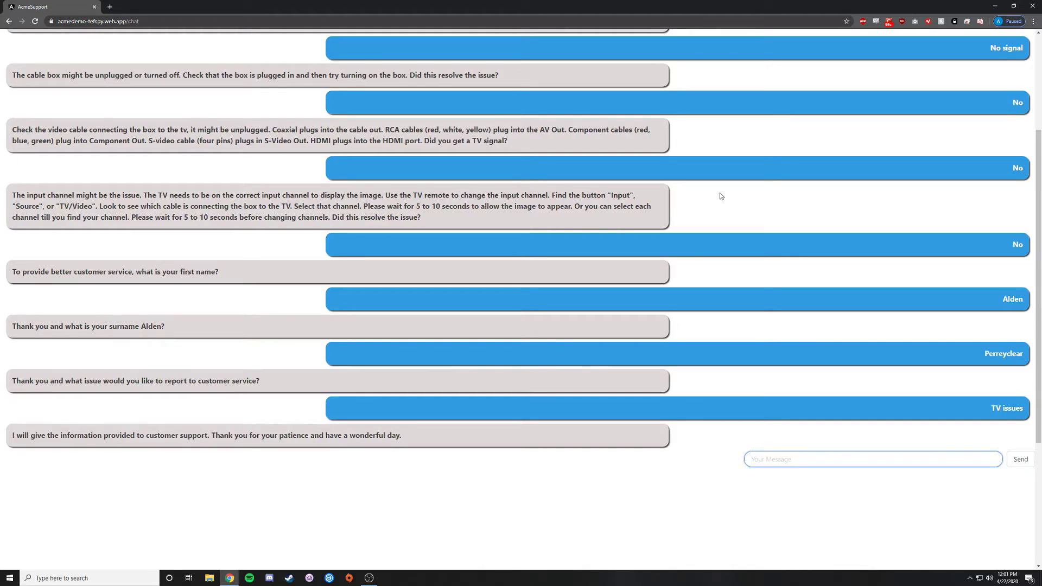
scroll(719, 193, up, 5)
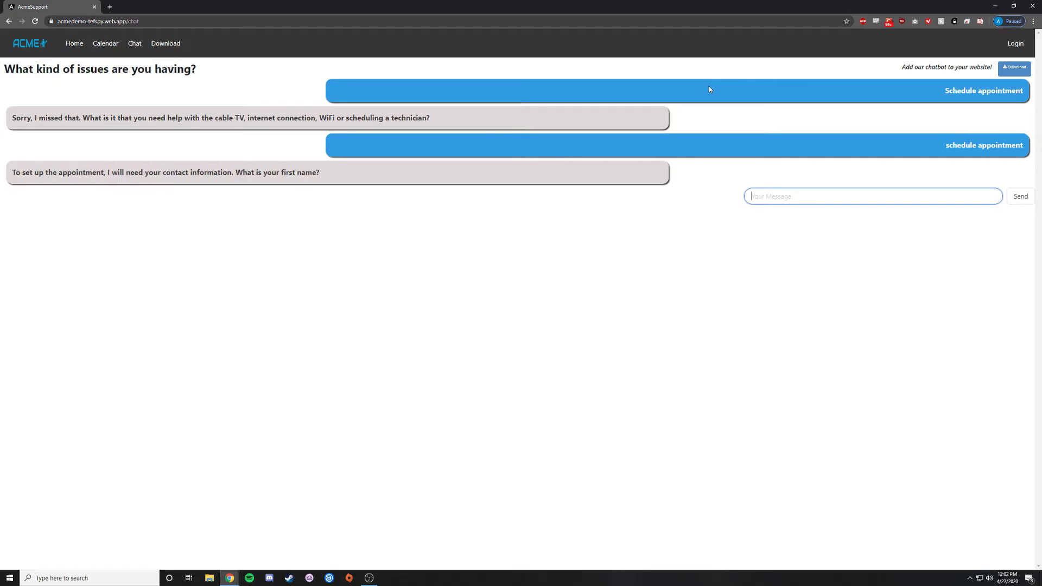
- Give the appointment contact's first and last name and confirm the surname
key(Return)
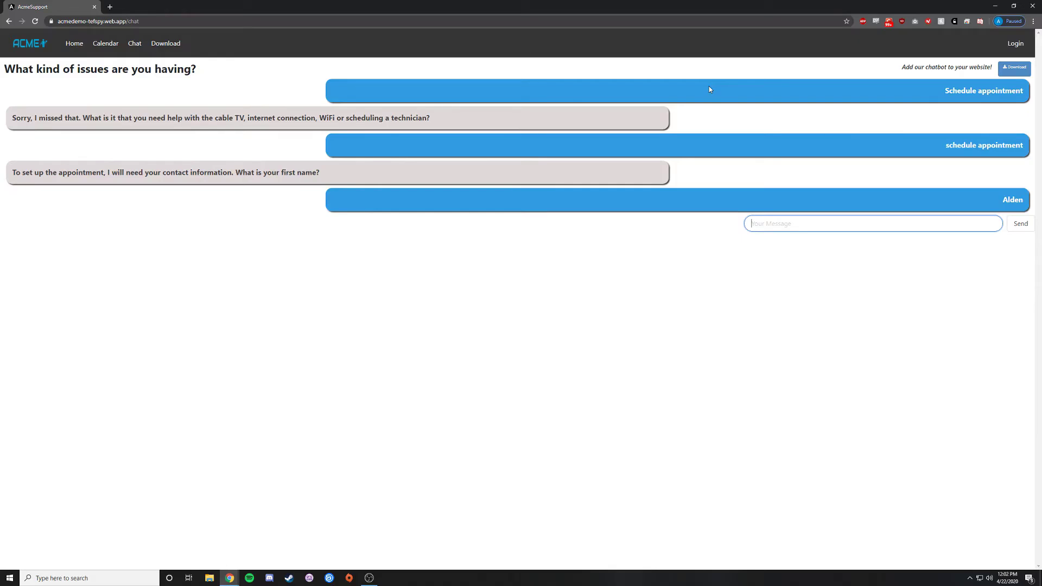
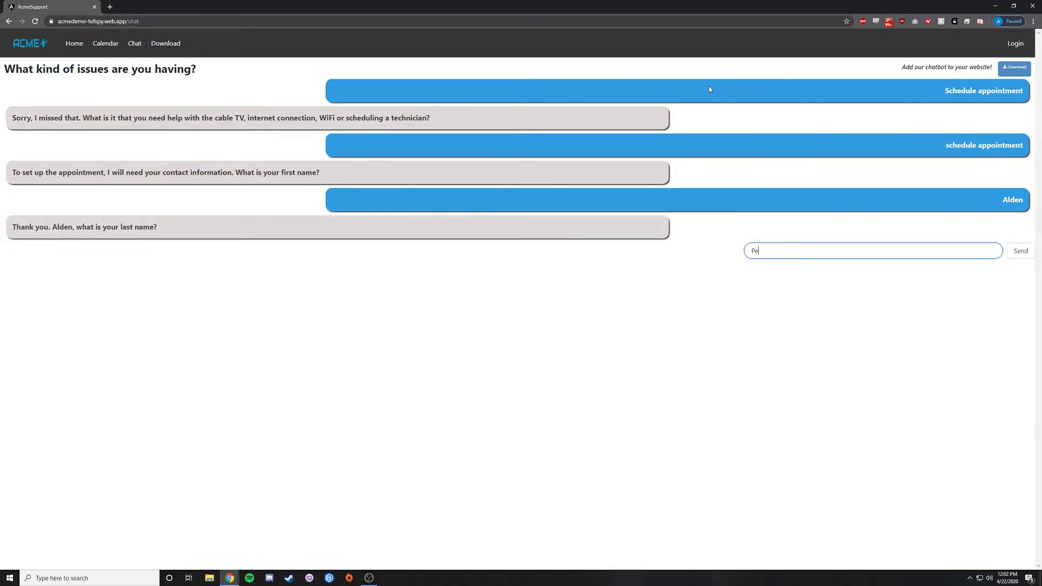
key(Return)
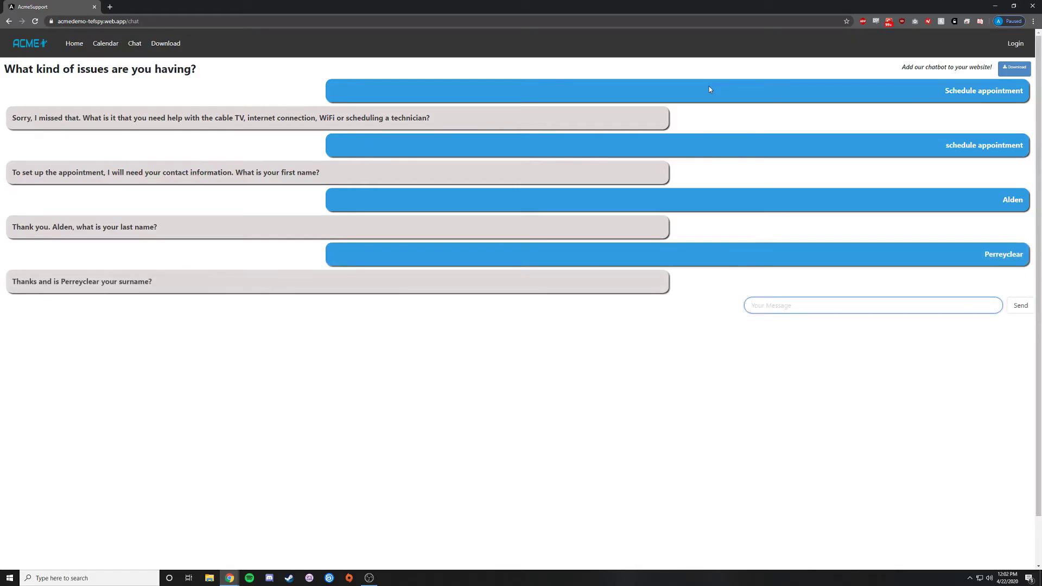
key(Return)
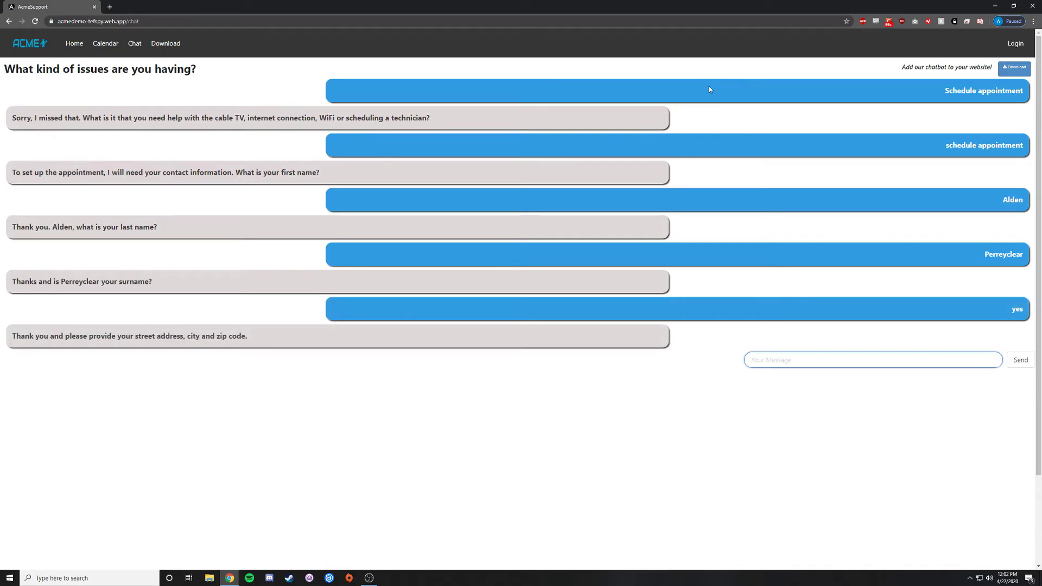
key(Return)
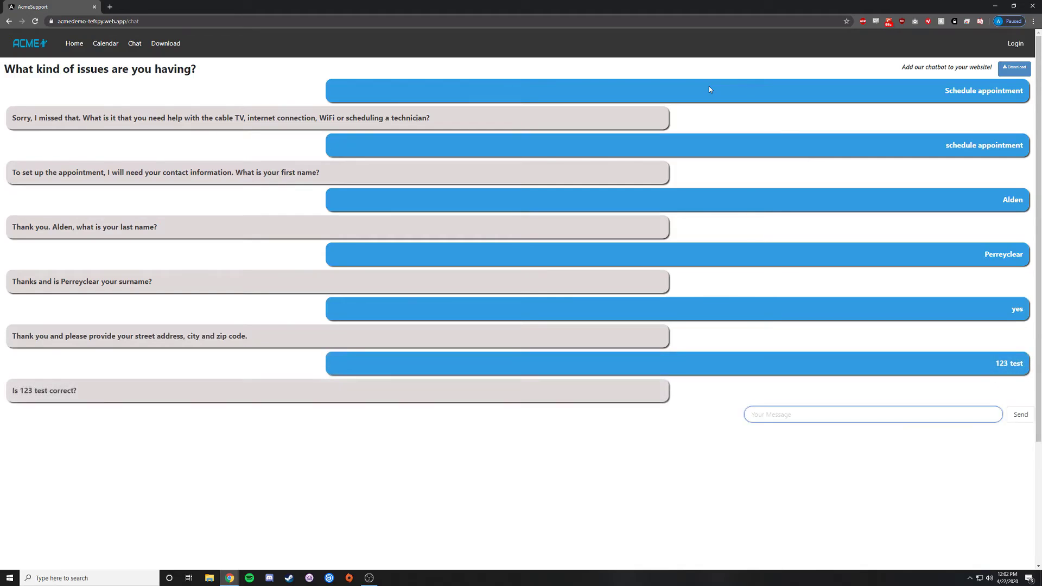
key(Return)
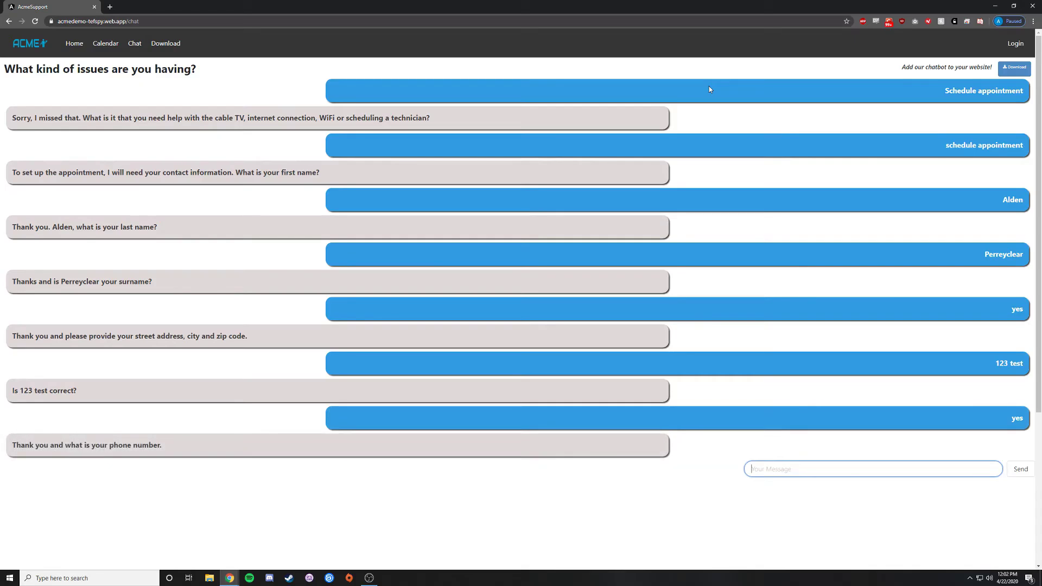
key(Return)
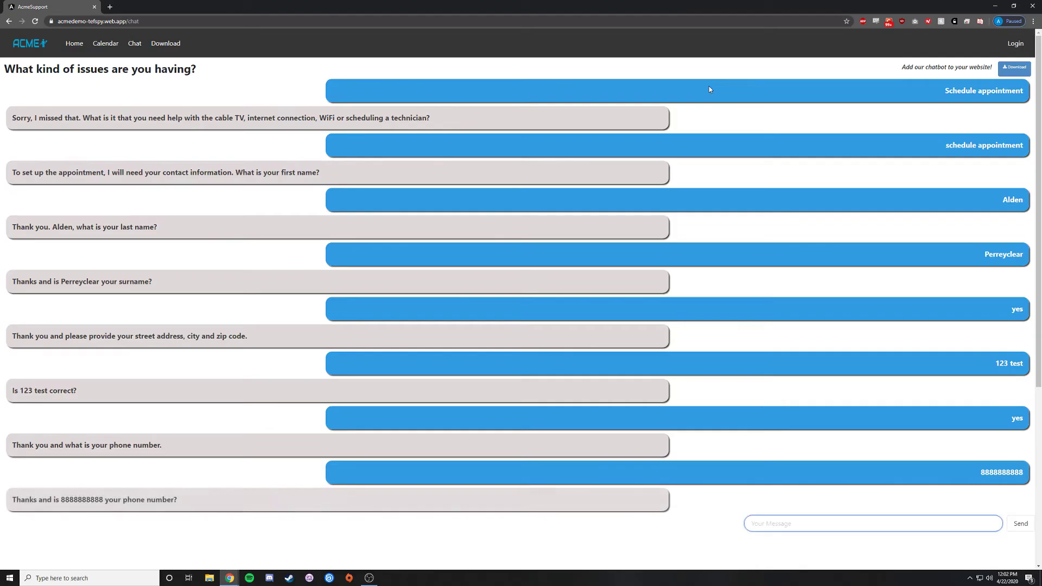
key(Return)
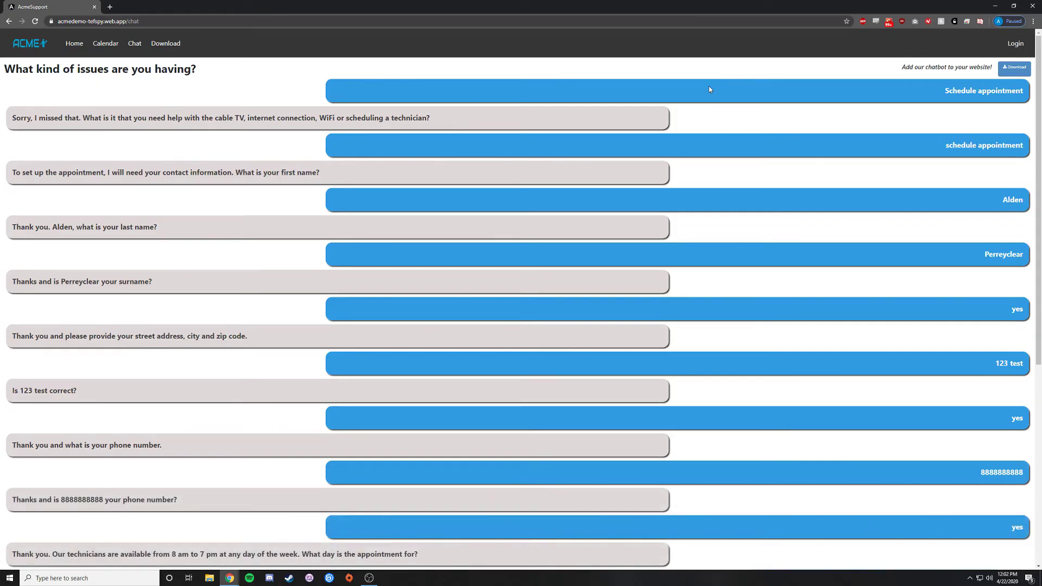
scroll(709, 86, down, 1)
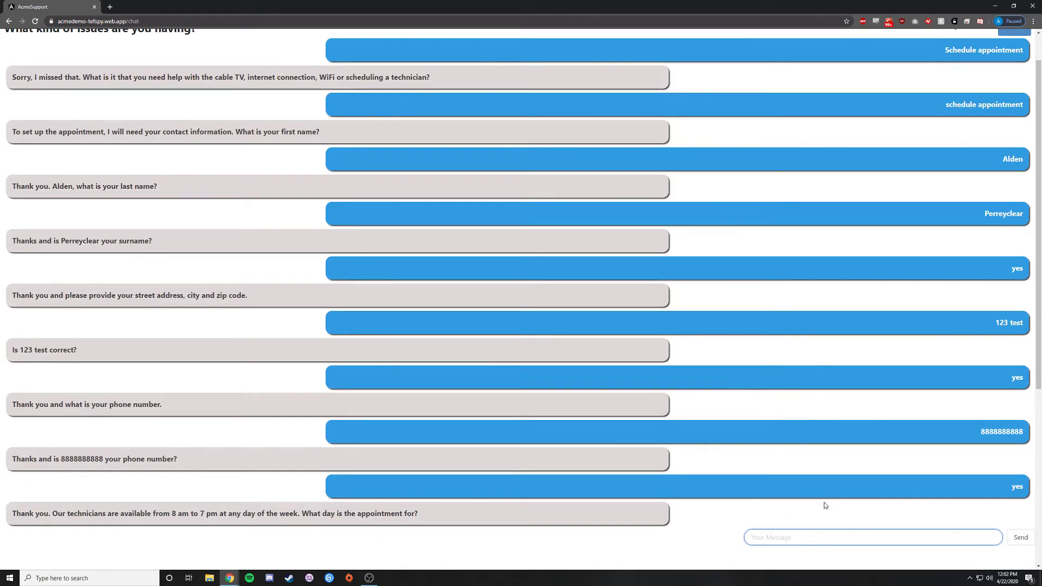
text(Wednes)
text(day)
key(Return)
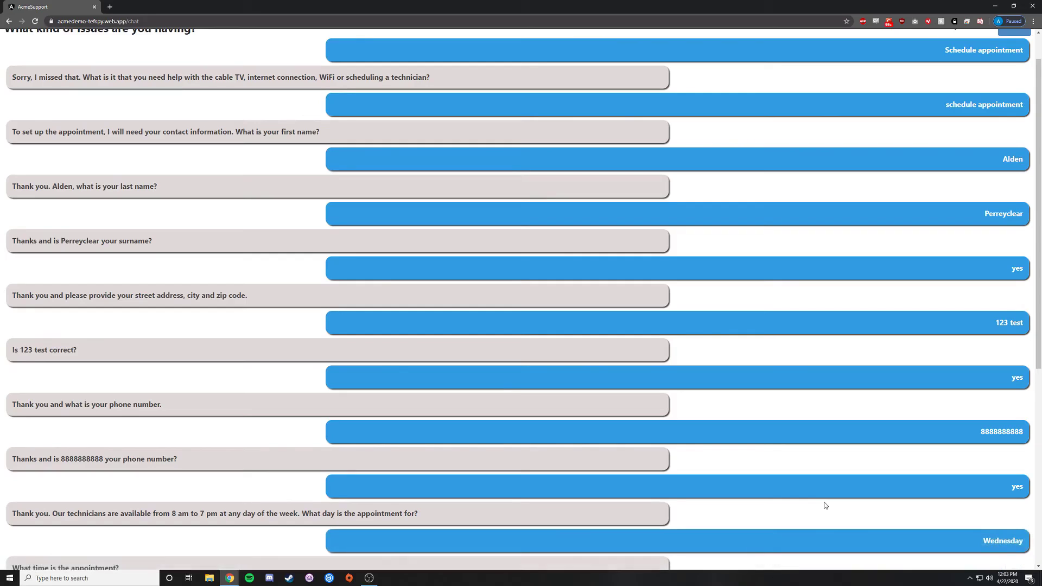
scroll(824, 506, down, 1)
click(813, 509)
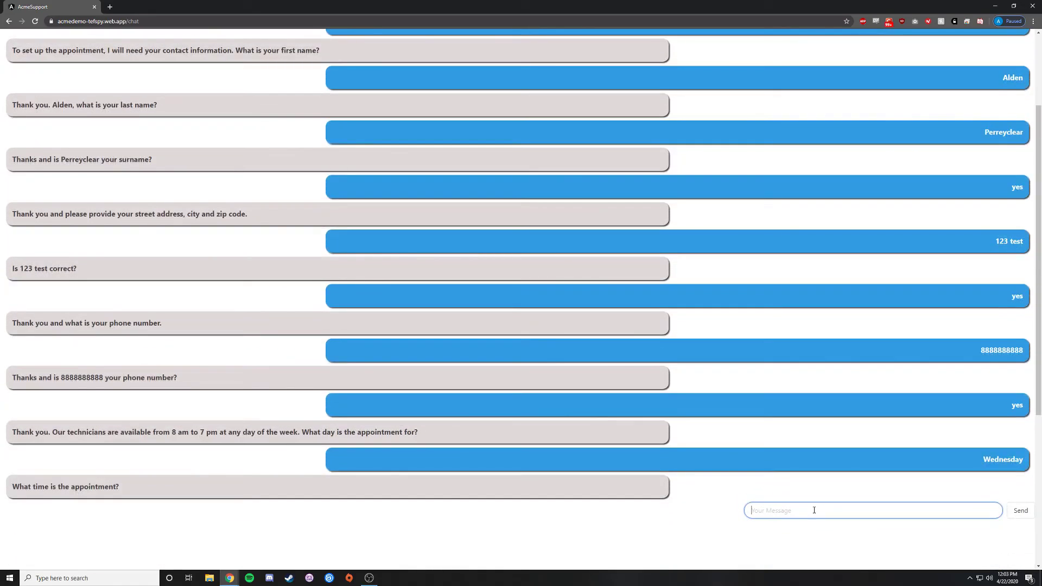
text(3 PM)
key(Return)
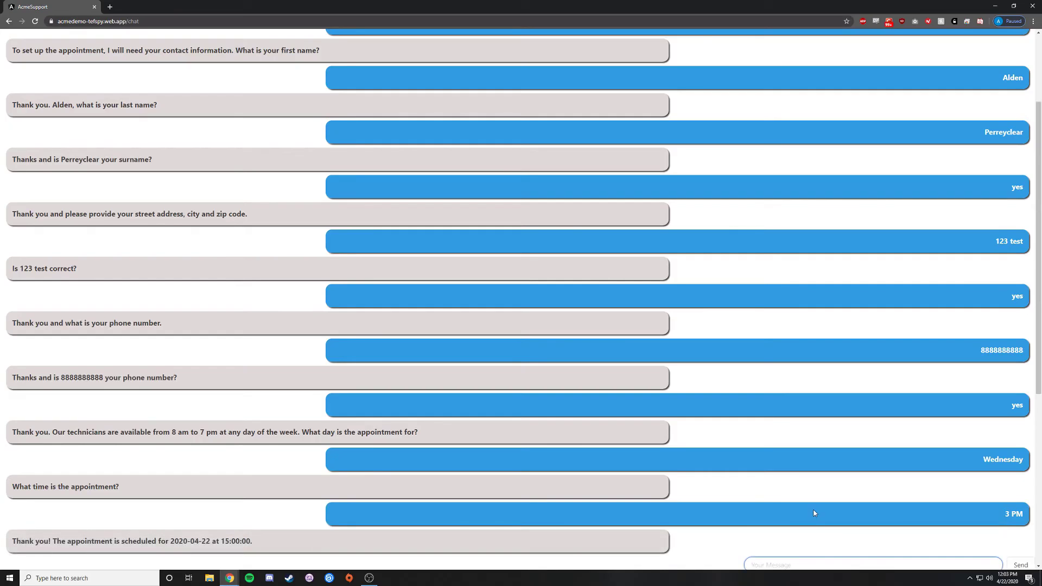
scroll(814, 513, down, 3)
scroll(814, 513, down, 3)
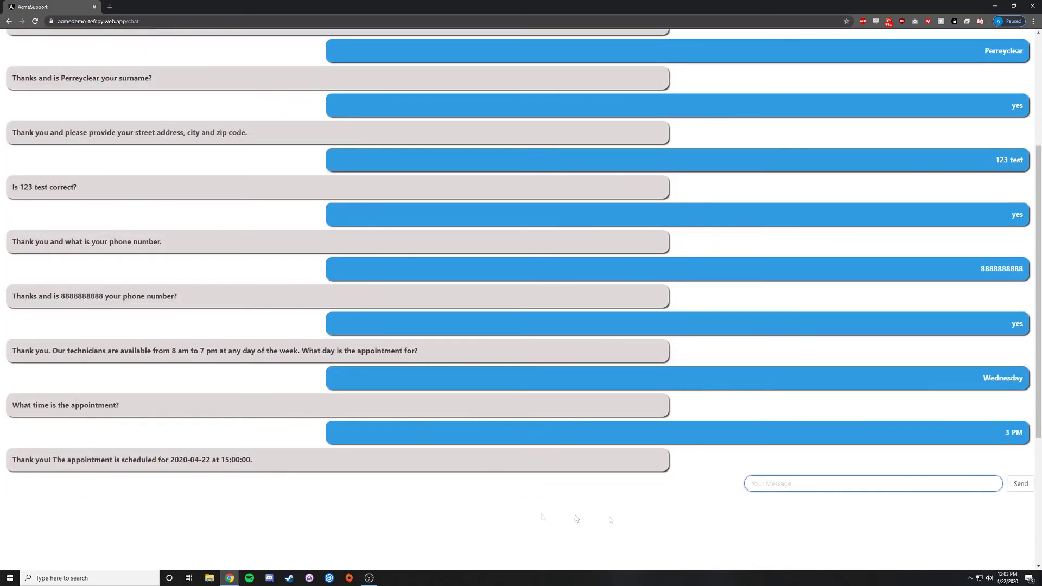
drag(256, 460, 140, 455)
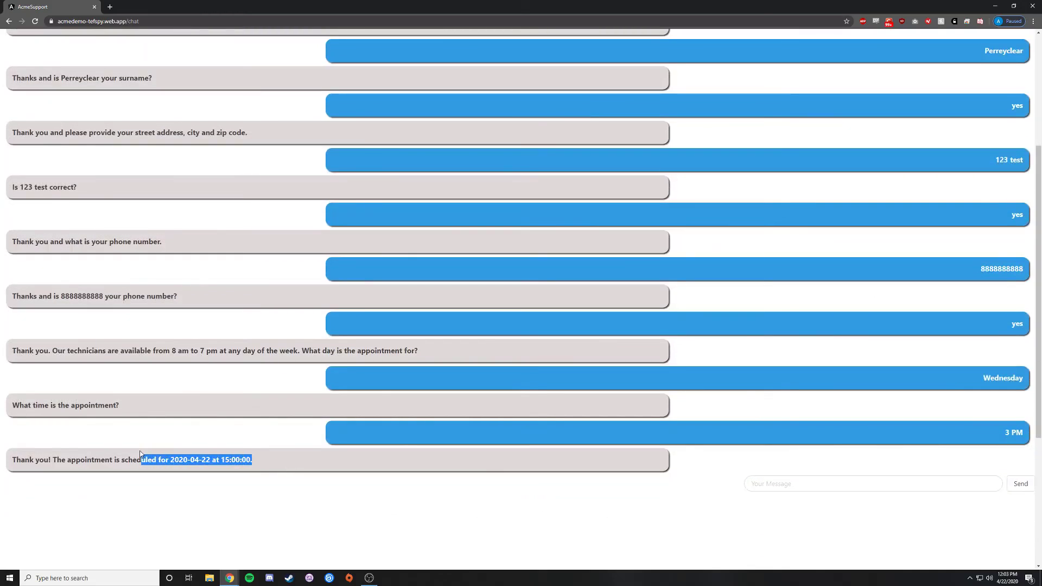
scroll(190, 368, up, 10)
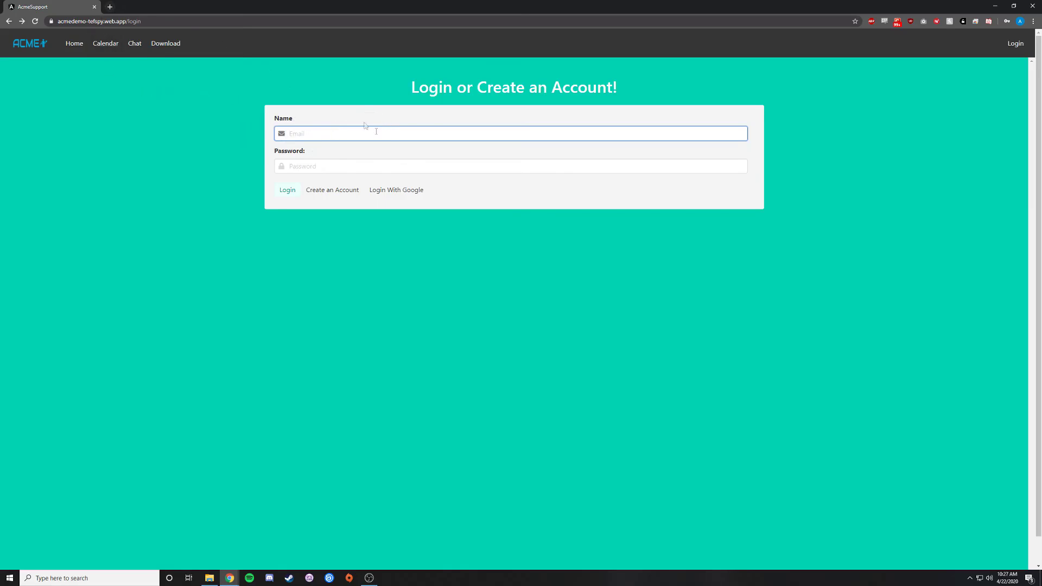
- Fill the Create an Account form with name, email and password, and register
click(331, 189)
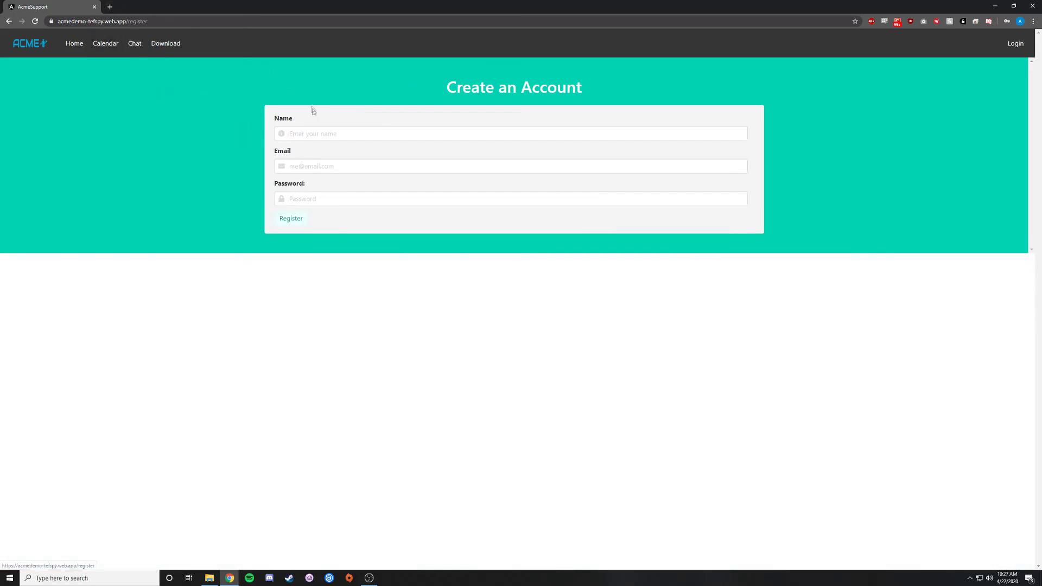
click(318, 133)
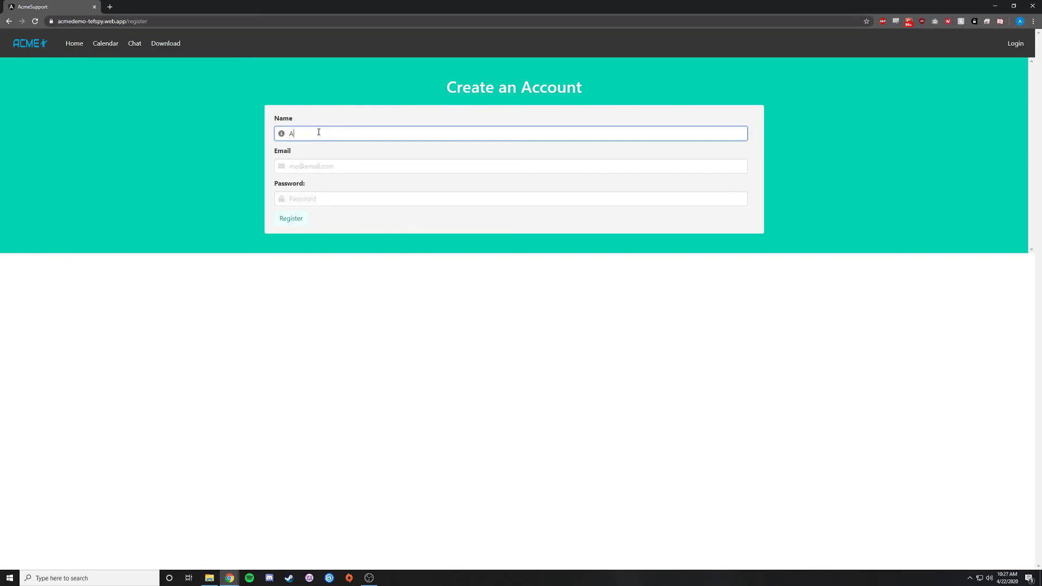
key(Tab)
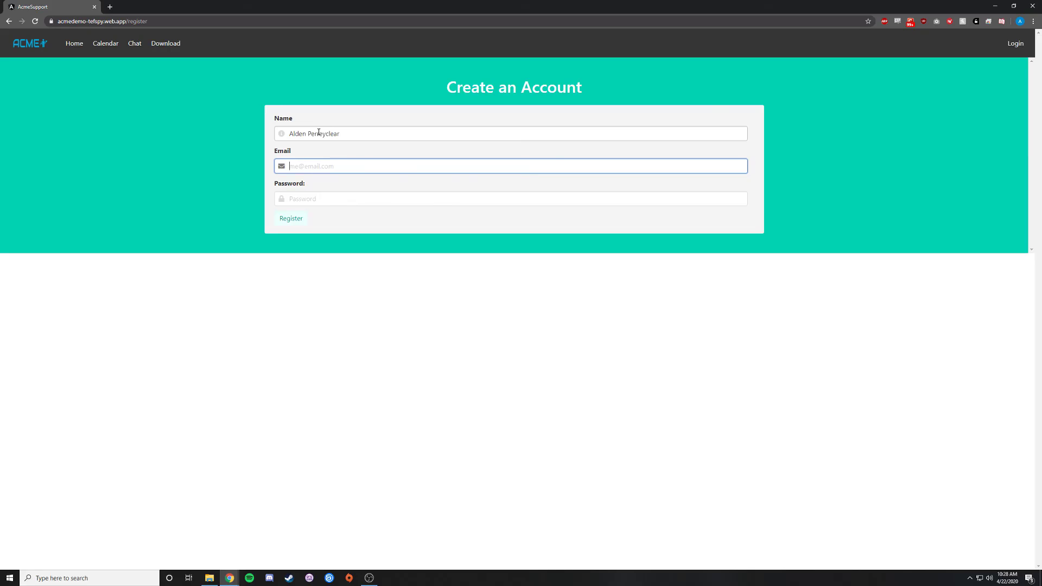
text(@gmail.c)
text(opm)
key(Tab)
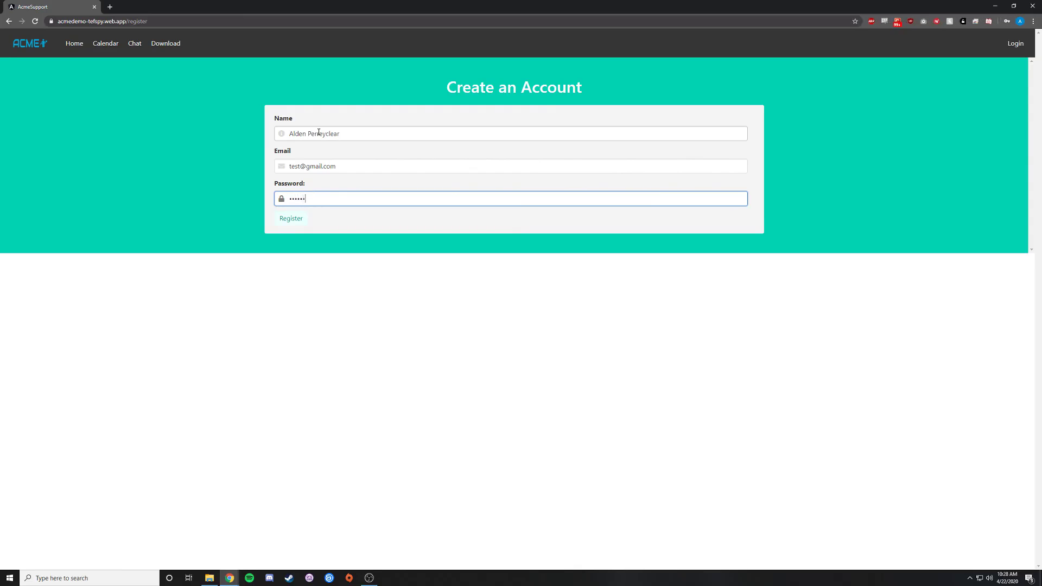
click(290, 218)
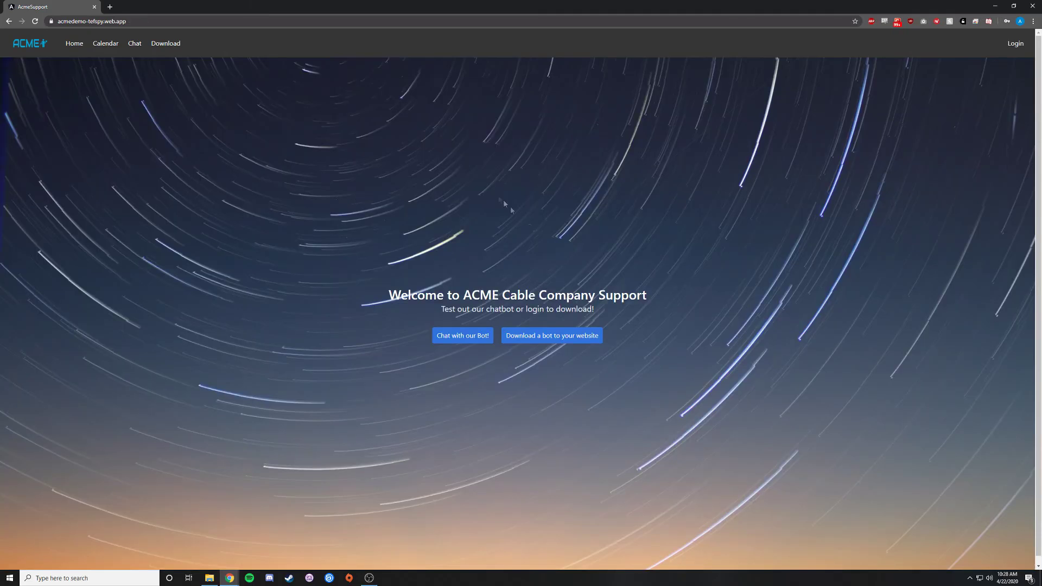
- Download chat (1).zip from the Download page and open it from the download bar
click(165, 42)
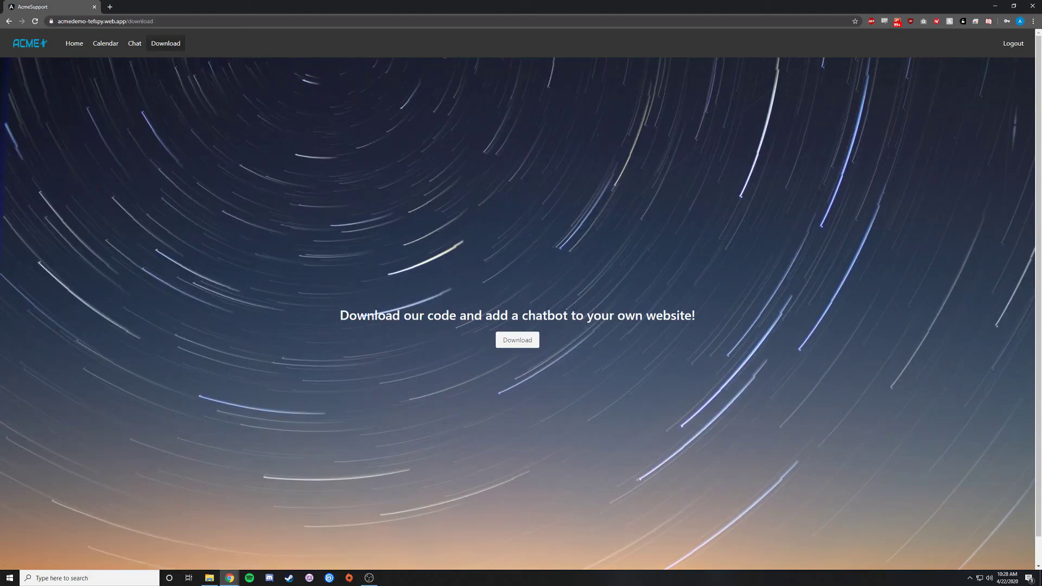
click(516, 339)
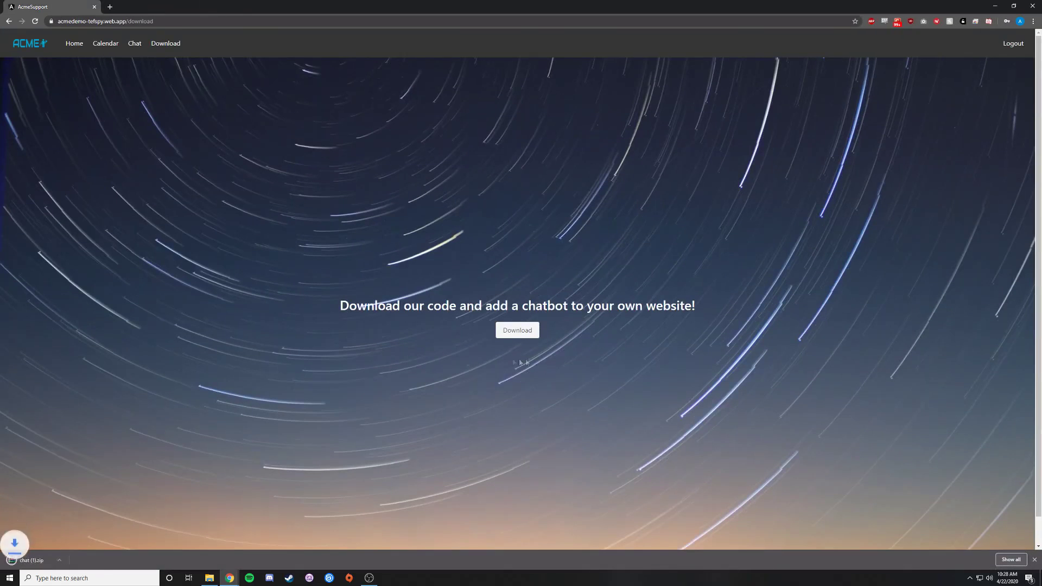
click(38, 560)
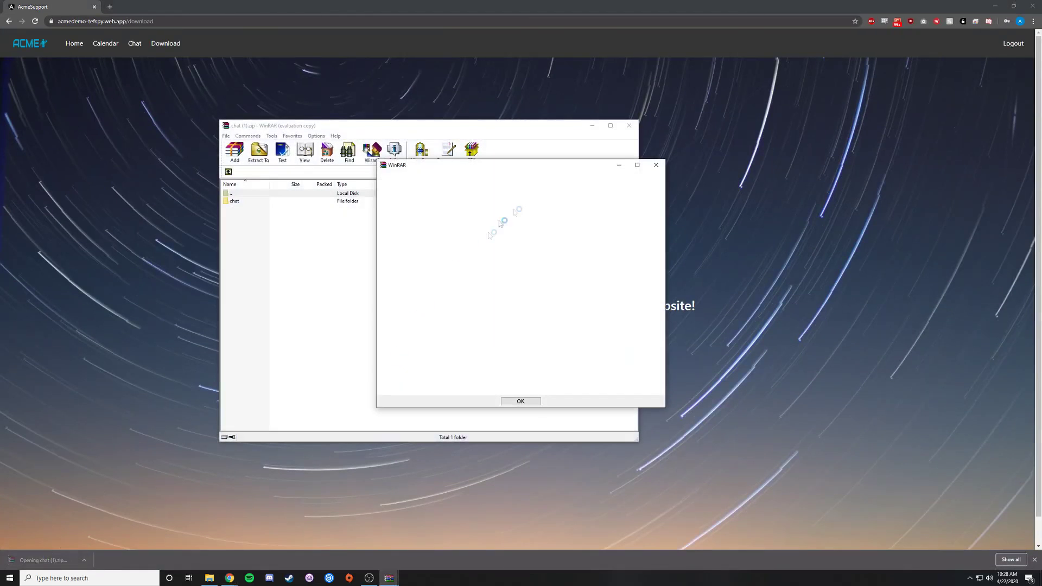
- Dismiss the WinRAR trial notice and open the chat folder, then its chat-dialog folder
click(654, 165)
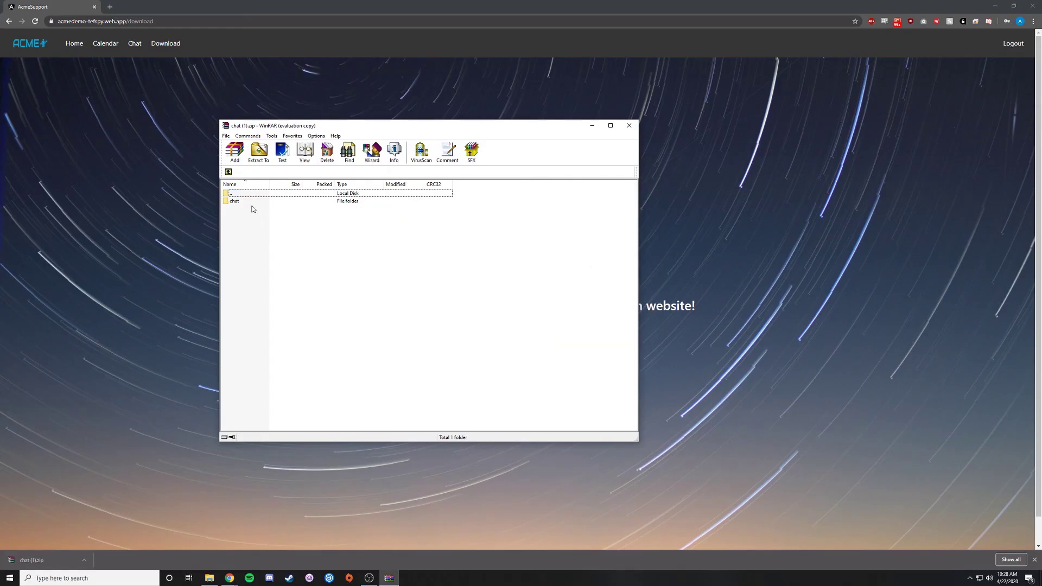
double_click(234, 200)
double_click(244, 201)
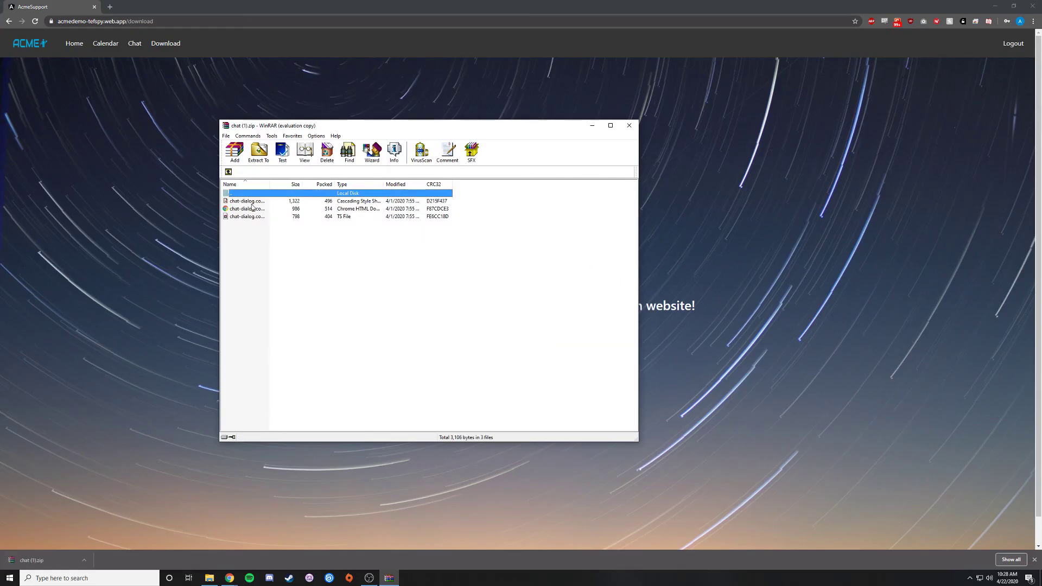